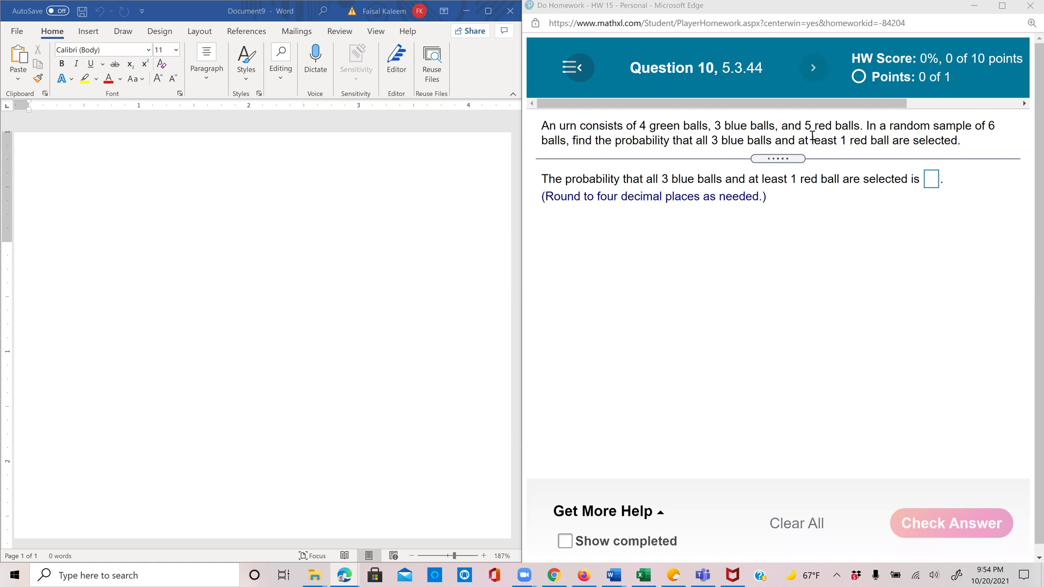
Step: Handwrite 'N = 4+3+5 = 12' in ink at the top of the page
click(29, 252)
mouse_move(39, 171)
mouse_down()
mouse_move(42, 147)
mouse_move(74, 139)
mouse_move(95, 163)
mouse_up()
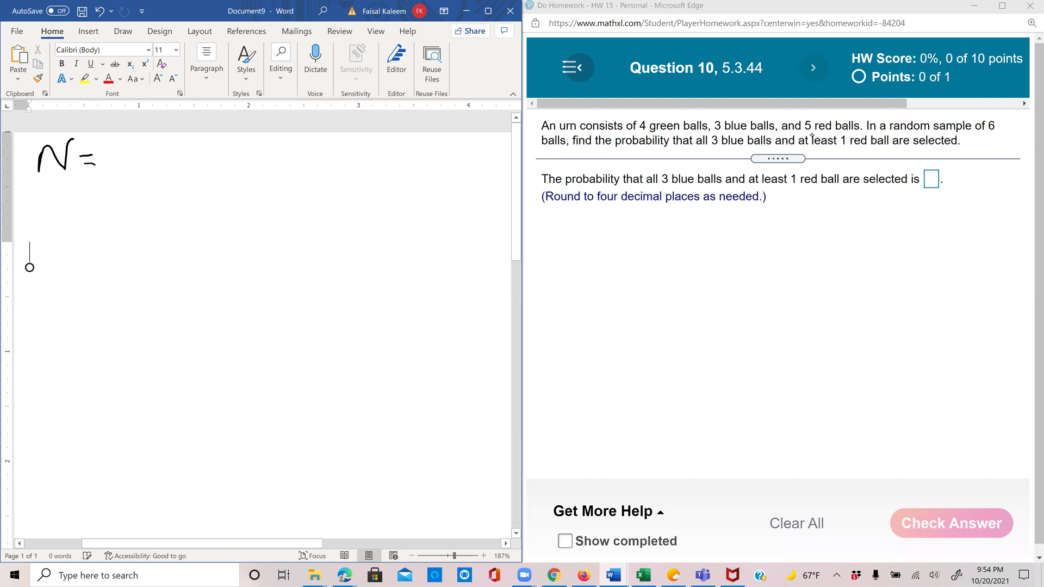
drag(119, 152, 129, 180)
drag(138, 171, 155, 169)
mouse_move(146, 162)
mouse_down()
mouse_move(144, 181)
mouse_move(200, 163)
mouse_up()
mouse_move(191, 160)
mouse_down()
mouse_move(192, 179)
mouse_move(223, 148)
mouse_move(272, 175)
mouse_move(306, 173)
mouse_up()
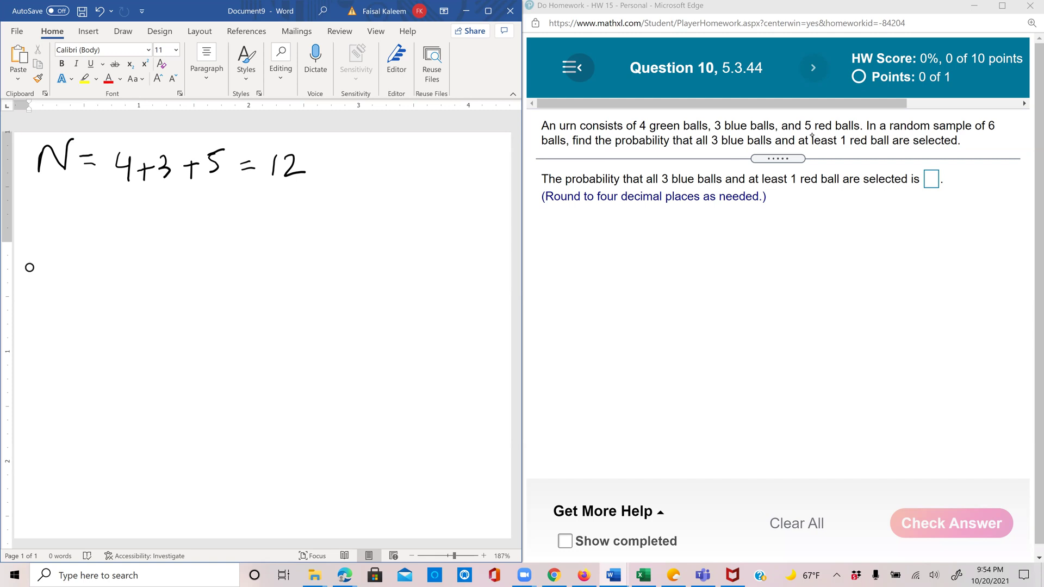
Step: Handwrite 'n = 6' and 'P(3B, at least 1R)' on the following lines
drag(44, 195, 94, 204)
drag(119, 190, 108, 206)
mouse_move(41, 245)
mouse_down()
mouse_move(41, 272)
mouse_move(45, 257)
mouse_move(103, 263)
mouse_up()
mouse_move(104, 244)
mouse_down()
mouse_move(104, 264)
mouse_move(157, 259)
mouse_up()
drag(152, 251, 197, 259)
drag(191, 251, 245, 253)
drag(247, 231, 249, 259)
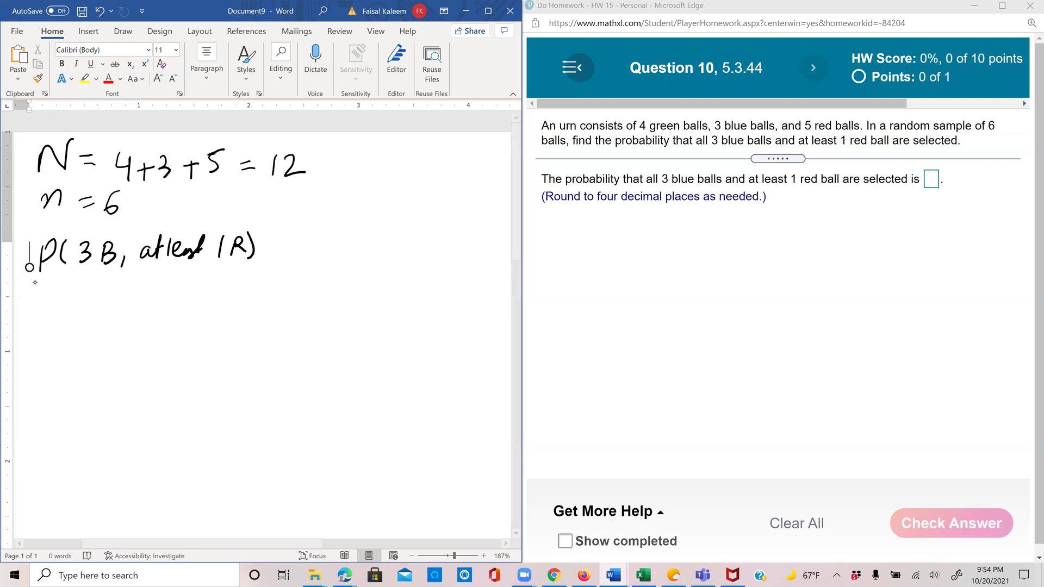
Step: Begin the case expansion by writing '= P(3B, 1R' on the next line
mouse_move(30, 292)
mouse_down()
mouse_move(42, 291)
mouse_move(51, 310)
mouse_up()
mouse_move(53, 290)
mouse_down()
mouse_move(69, 305)
mouse_move(102, 308)
mouse_up()
mouse_move(103, 289)
mouse_down()
mouse_move(111, 296)
mouse_move(104, 308)
mouse_move(152, 311)
mouse_up()
mouse_move(154, 293)
mouse_down()
mouse_move(178, 318)
mouse_move(209, 306)
mouse_up()
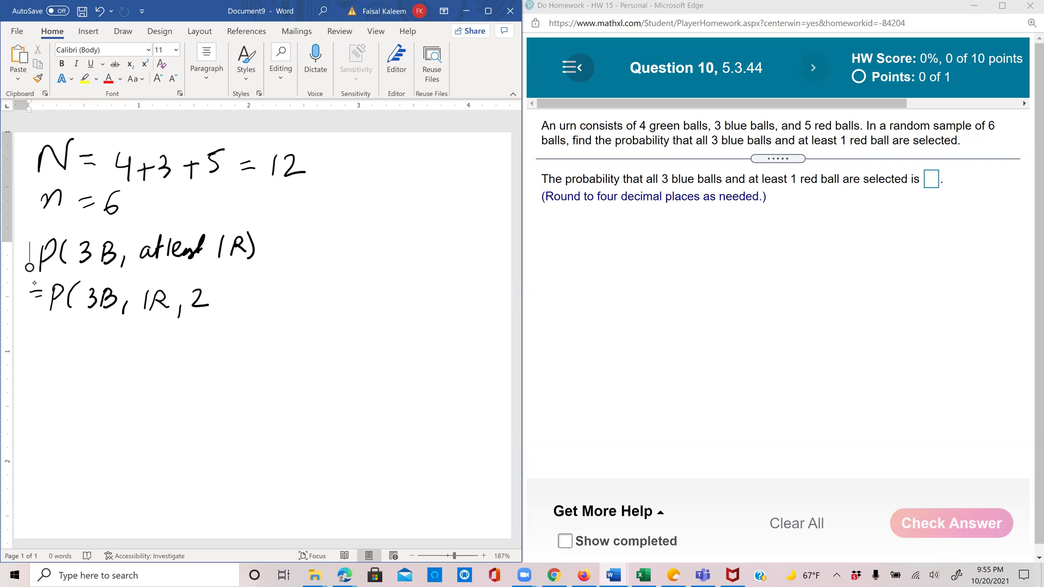
Step: Complete the cases as 'P(3B,1R,2G) + P(3B,2R,1G) + P(3B,3R'
mouse_move(229, 289)
mouse_down()
mouse_move(216, 304)
mouse_move(222, 297)
mouse_up()
mouse_move(228, 282)
mouse_down()
mouse_move(231, 322)
mouse_move(267, 299)
mouse_move(261, 311)
mouse_up()
mouse_move(279, 293)
mouse_down()
mouse_move(276, 313)
mouse_move(279, 302)
mouse_move(332, 302)
mouse_move(325, 307)
mouse_up()
drag(341, 303, 336, 315)
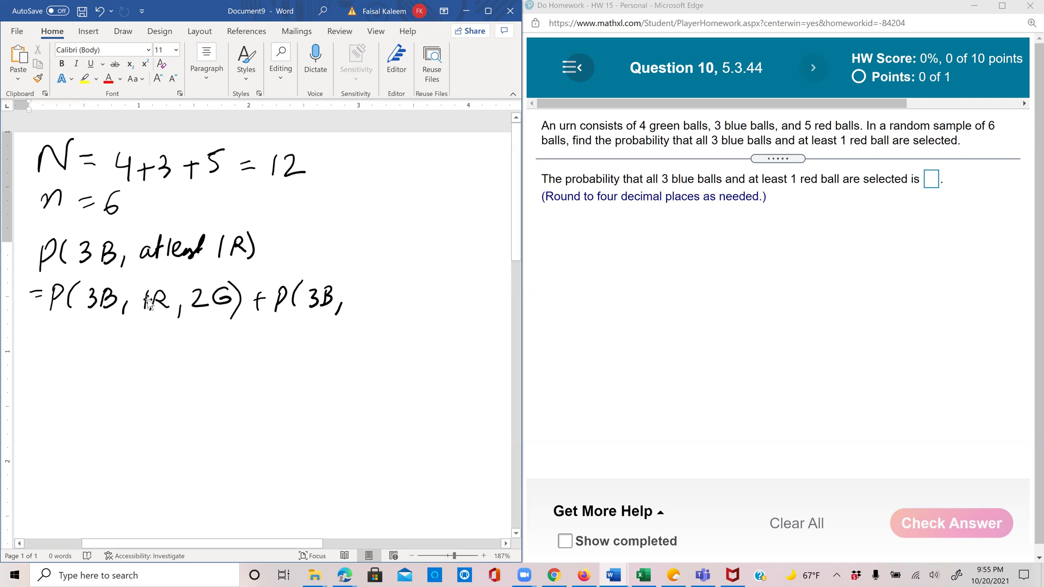
drag(350, 293, 368, 305)
mouse_move(371, 291)
mouse_down()
mouse_move(372, 306)
mouse_move(389, 312)
mouse_move(458, 297)
mouse_move(451, 307)
mouse_up()
mouse_move(461, 290)
mouse_down()
mouse_move(461, 307)
mouse_move(462, 296)
mouse_move(508, 302)
mouse_up()
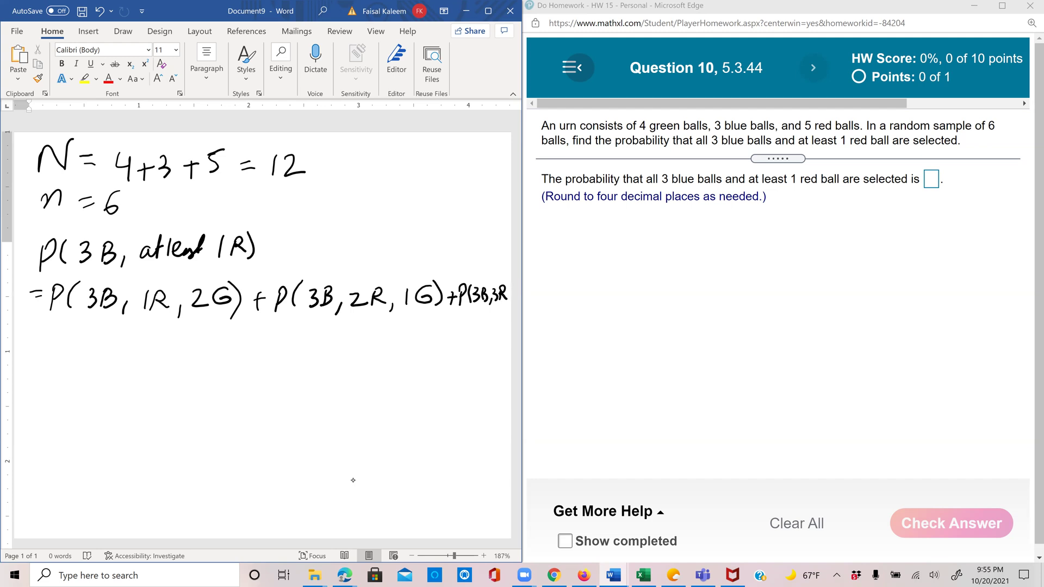
Step: Start the combinations line with '=' and the binomial 3 over 3
drag(39, 335, 46, 333)
drag(36, 344, 50, 342)
mouse_move(69, 325)
mouse_down()
mouse_move(68, 369)
mouse_move(83, 368)
mouse_move(54, 365)
mouse_move(57, 376)
mouse_up()
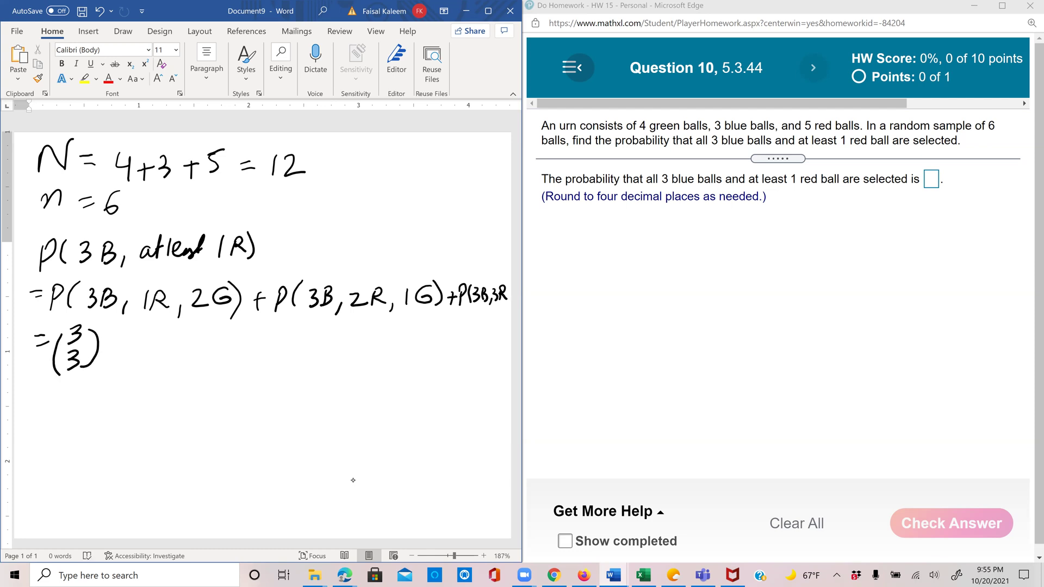
Step: Ink the first product (5 over 1)(4 over 2) with a plus, then a fraction bar and denominator (12 over 6)
mouse_move(115, 329)
mouse_down()
mouse_move(113, 345)
mouse_move(129, 329)
mouse_move(115, 372)
mouse_up()
mouse_move(136, 329)
mouse_down()
mouse_move(144, 338)
mouse_move(127, 370)
mouse_up()
drag(106, 334, 100, 370)
mouse_move(163, 331)
mouse_down()
mouse_move(167, 352)
mouse_move(150, 371)
mouse_move(169, 369)
mouse_up()
mouse_move(178, 333)
mouse_down()
mouse_move(175, 374)
mouse_move(143, 372)
mouse_move(153, 377)
mouse_up()
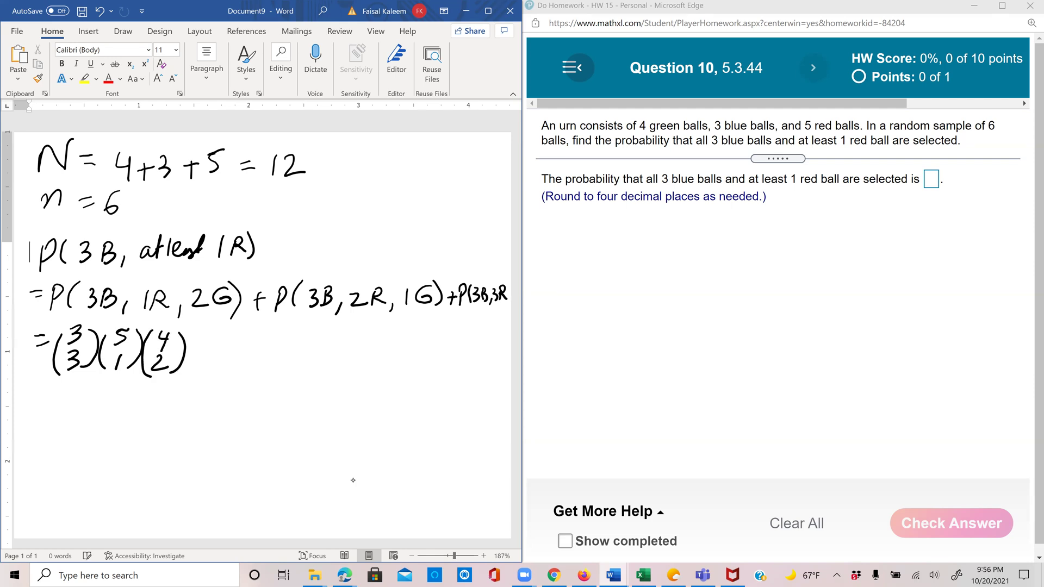
mouse_move(199, 350)
mouse_down()
mouse_move(217, 348)
mouse_move(206, 357)
mouse_up()
drag(64, 403, 448, 396)
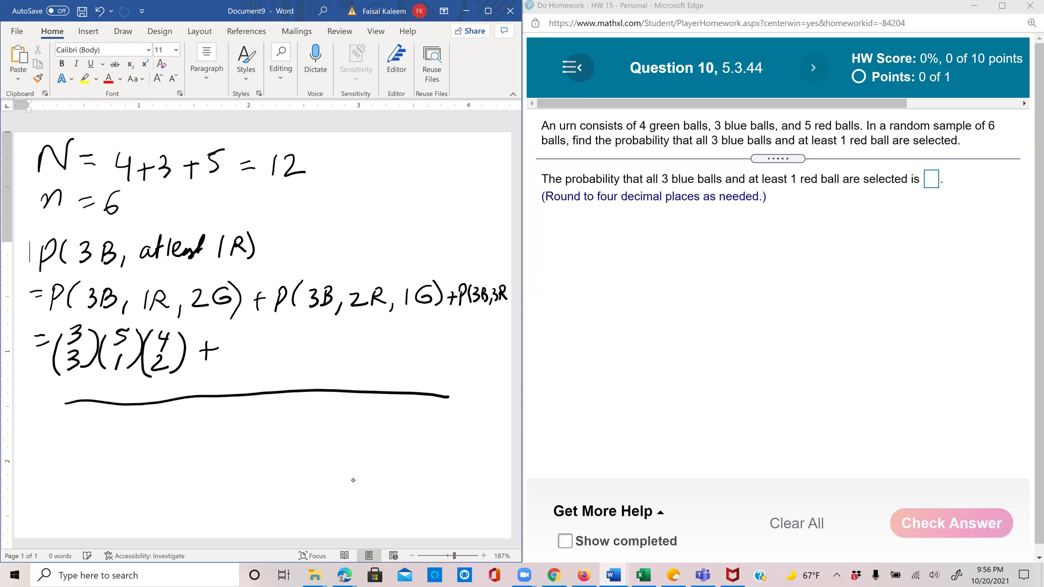
mouse_move(204, 406)
mouse_down()
mouse_move(205, 422)
mouse_move(229, 422)
mouse_move(204, 453)
mouse_move(225, 458)
mouse_move(190, 456)
mouse_up()
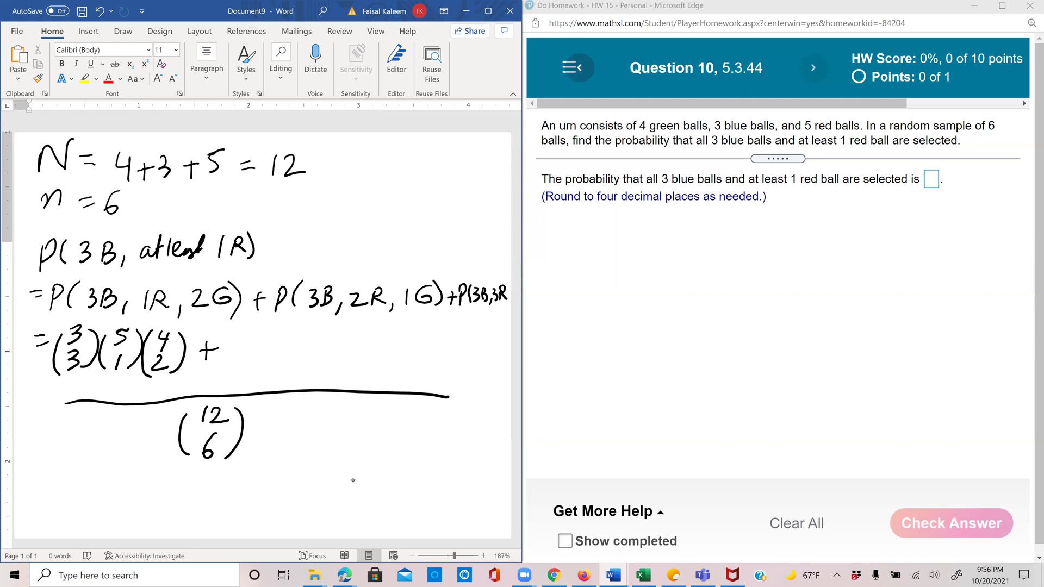
Step: Write the second product (3 over 3)(5 over 2)(4 over 1) in the numerator
mouse_move(228, 329)
mouse_down()
mouse_move(232, 365)
mouse_move(221, 375)
mouse_move(232, 379)
mouse_move(218, 381)
mouse_up()
mouse_move(262, 331)
mouse_down()
mouse_move(258, 351)
mouse_move(272, 331)
mouse_move(270, 370)
mouse_move(291, 356)
mouse_move(259, 379)
mouse_up()
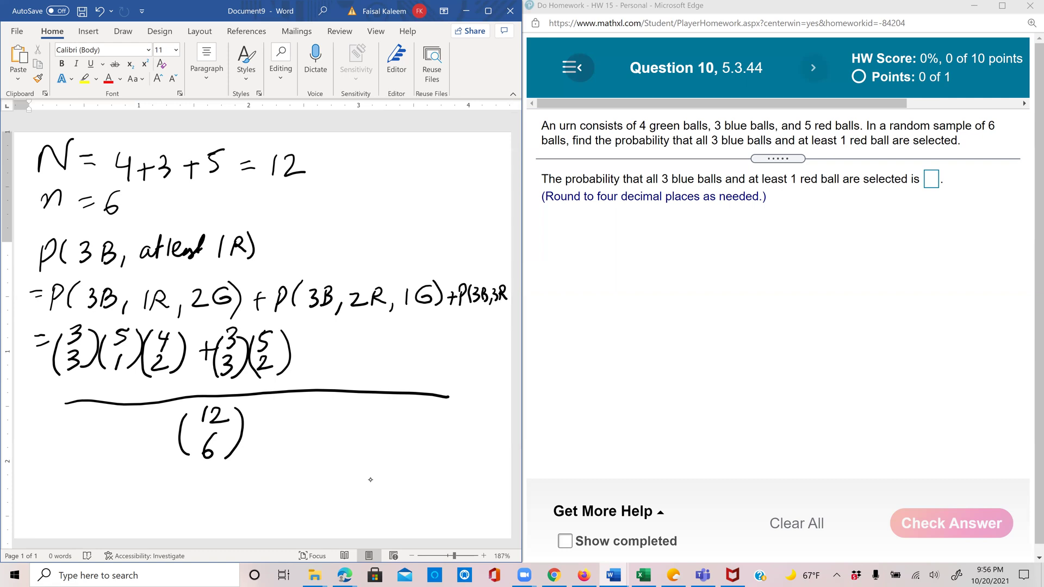
mouse_move(299, 330)
mouse_down()
mouse_move(296, 340)
mouse_move(309, 339)
mouse_up()
mouse_move(306, 333)
mouse_down()
mouse_move(312, 380)
mouse_move(292, 371)
mouse_move(353, 350)
mouse_move(342, 362)
mouse_move(370, 342)
mouse_move(360, 381)
mouse_up()
Step: Write the third product (3 over 3)(5 over 3)(4 over 0) in the numerator
mouse_move(380, 333)
mouse_down()
mouse_move(375, 383)
mouse_move(354, 383)
mouse_move(415, 332)
mouse_move(396, 382)
mouse_up()
mouse_move(419, 336)
mouse_down()
mouse_move(426, 343)
mouse_move(416, 382)
mouse_up()
drag(392, 340, 394, 383)
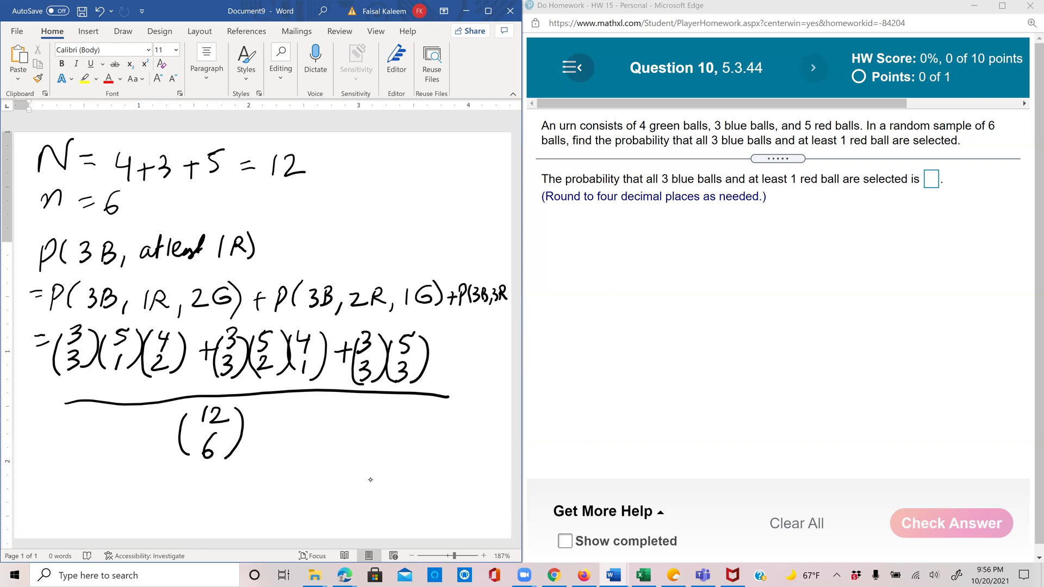
mouse_move(449, 336)
mouse_down()
mouse_move(446, 346)
mouse_move(458, 345)
mouse_up()
mouse_move(455, 338)
mouse_down()
mouse_move(451, 380)
mouse_move(456, 370)
mouse_up()
drag(469, 336, 466, 389)
drag(438, 336, 438, 390)
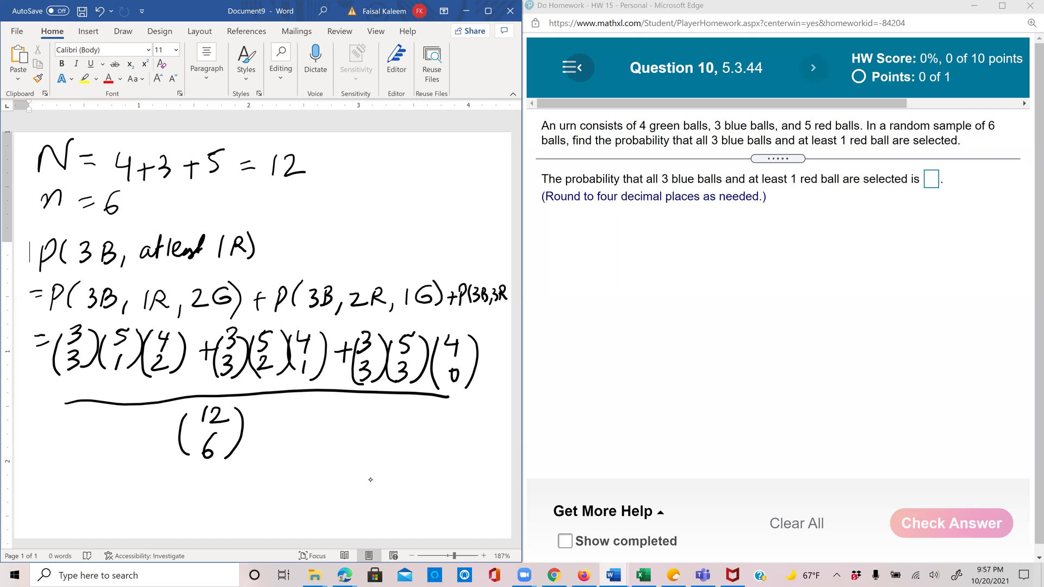
Step: Handwrite '= 80' beneath the fraction and draw a fraction bar under the 80
drag(120, 495, 138, 495)
drag(126, 505, 140, 506)
mouse_move(206, 483)
mouse_down()
mouse_move(191, 496)
mouse_move(215, 483)
mouse_up()
drag(184, 521, 243, 507)
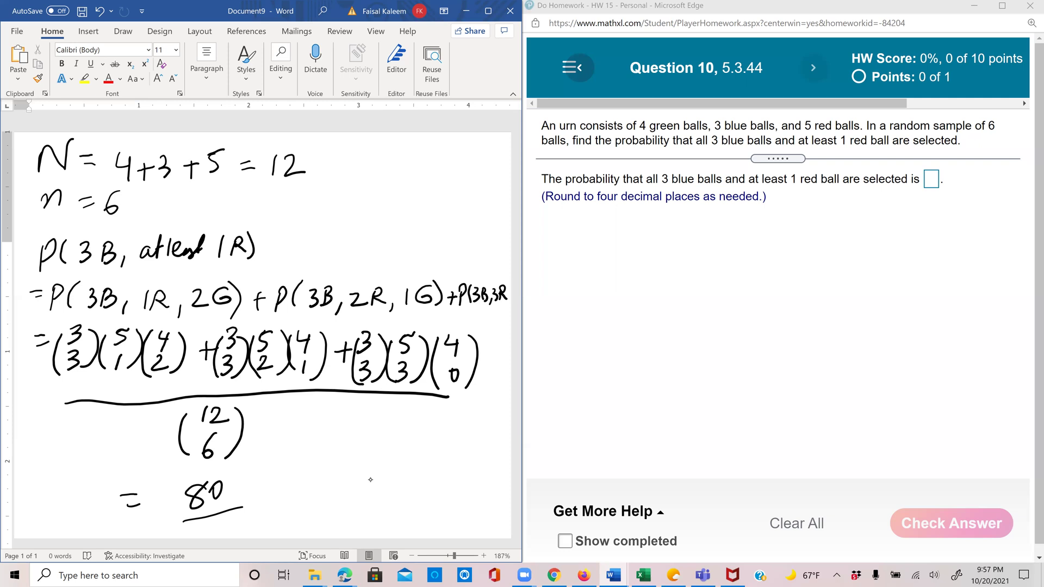
Step: Write 924 under the bar so the result reads 80/924
mouse_move(220, 517)
mouse_down()
mouse_move(215, 536)
mouse_move(238, 519)
mouse_move(257, 523)
mouse_move(253, 539)
mouse_up()
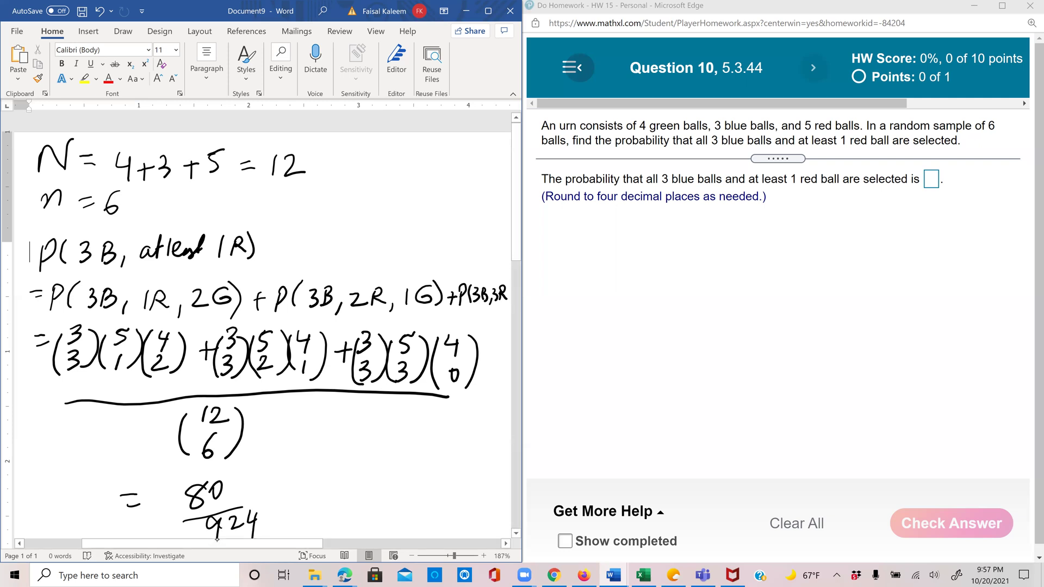